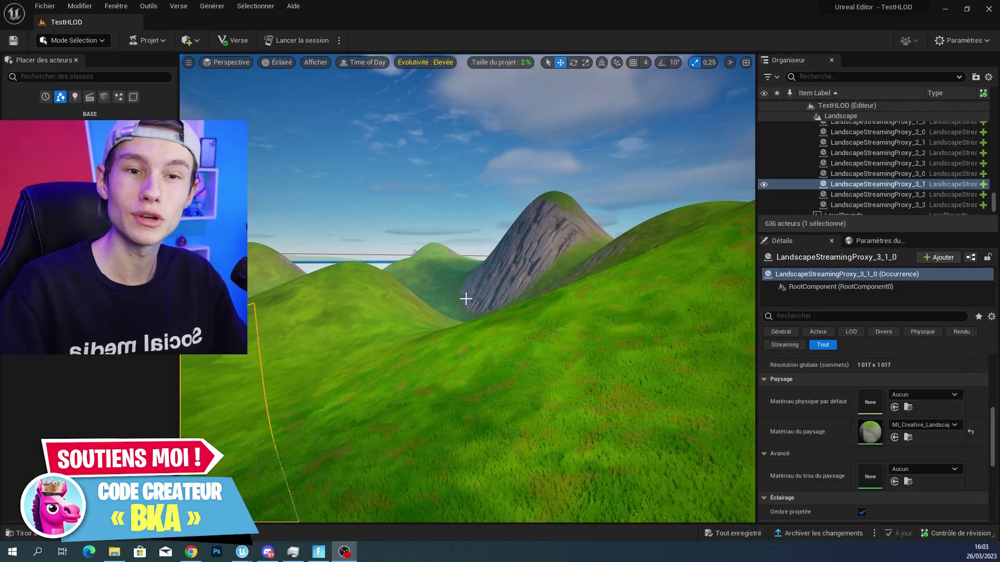
- Fly over the landscape and glance at a landscape section's context options
right_drag(466, 299, 468, 292)
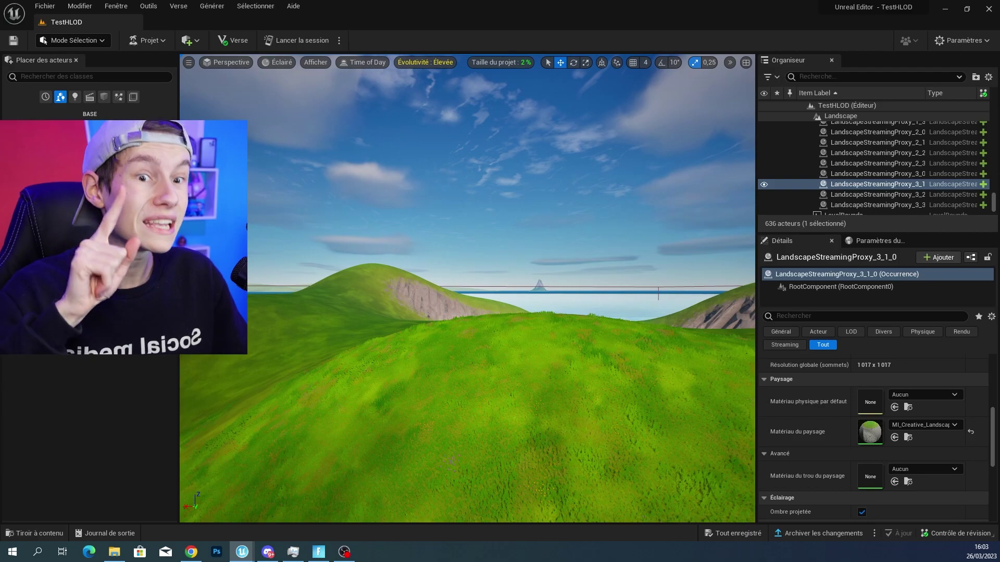
right_drag(469, 292, 469, 291)
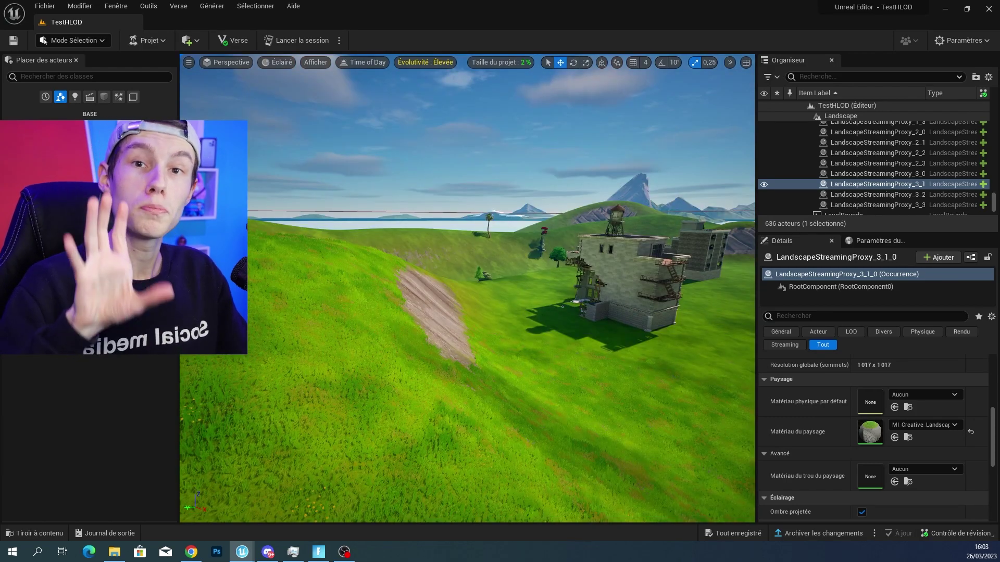
right_click(446, 296)
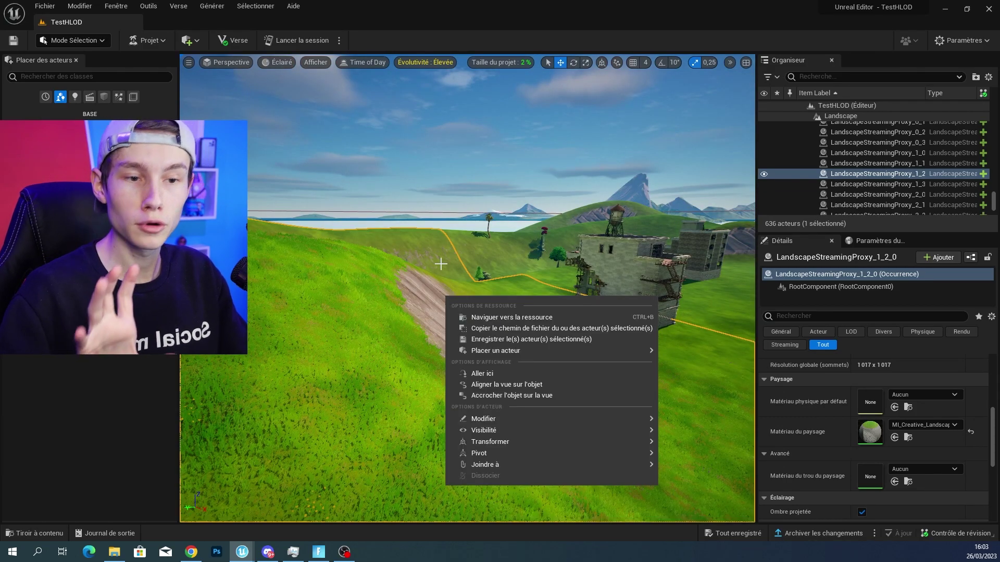
click(553, 4)
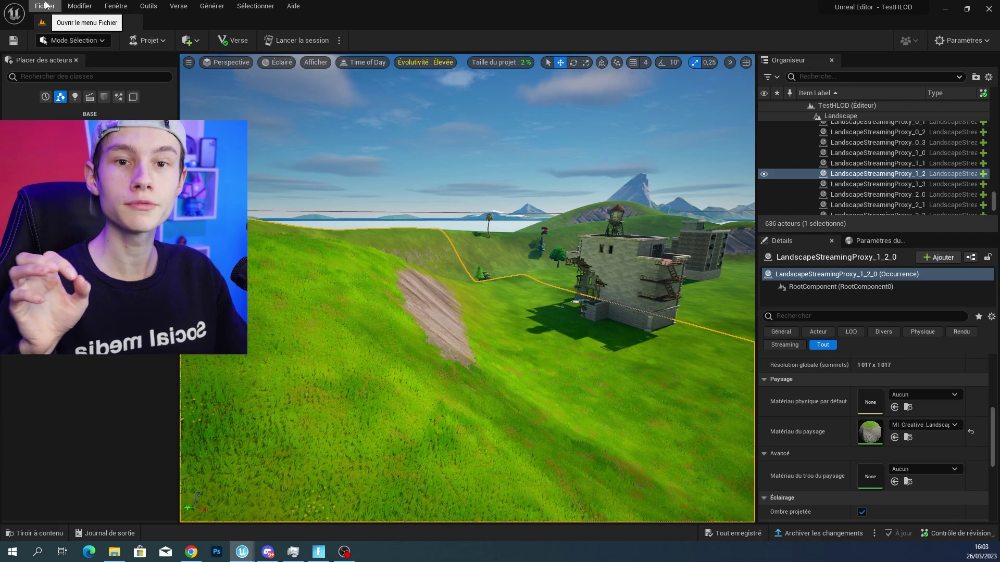
- Choose the Île tempérée island template in the project browser
click(45, 4)
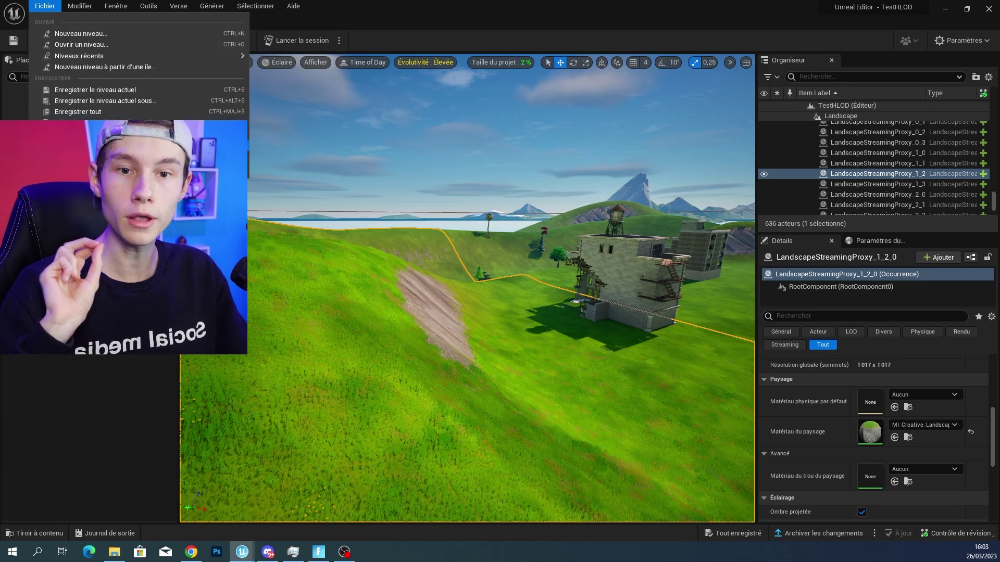
click(84, 201)
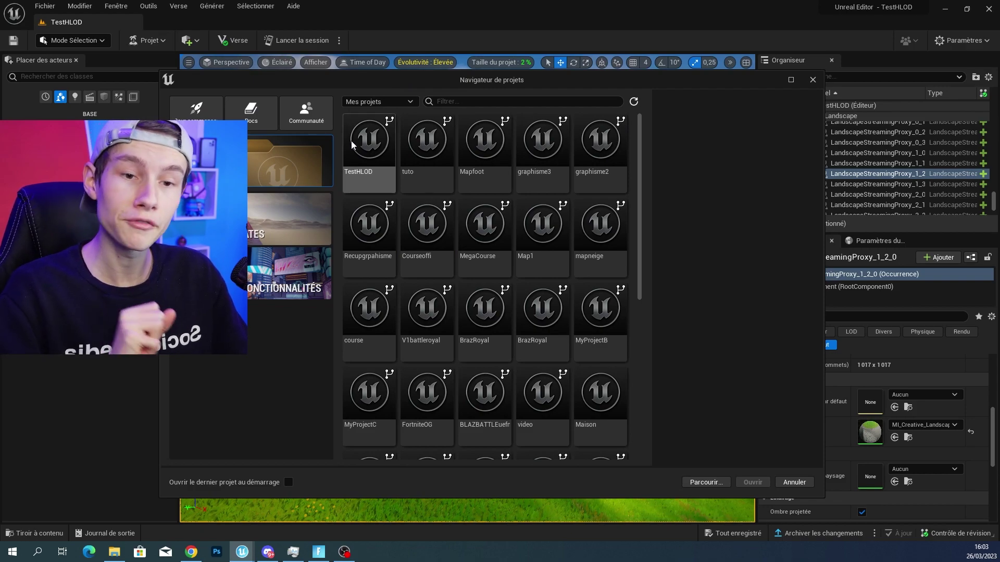
click(292, 223)
scroll(594, 281, down, 5)
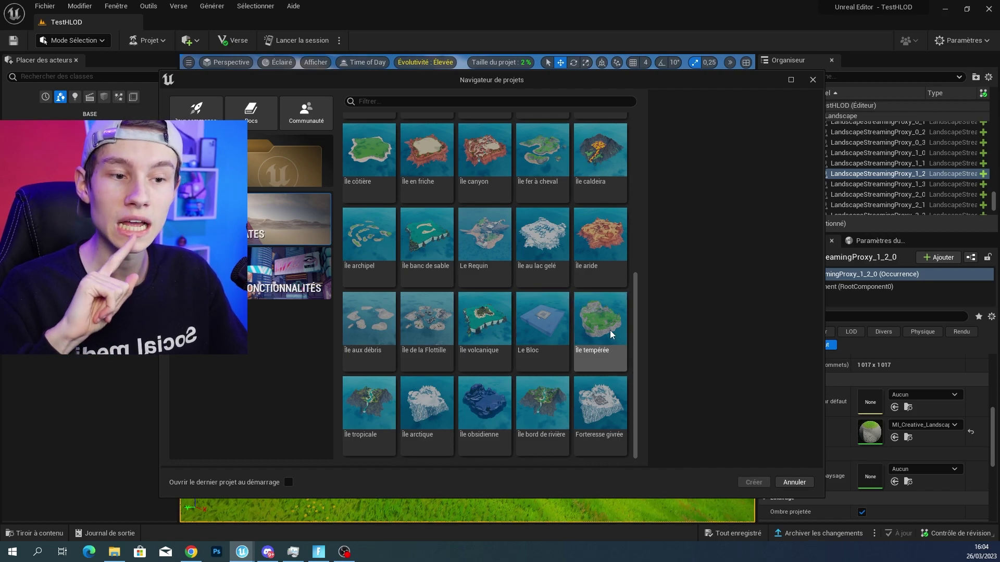
click(609, 344)
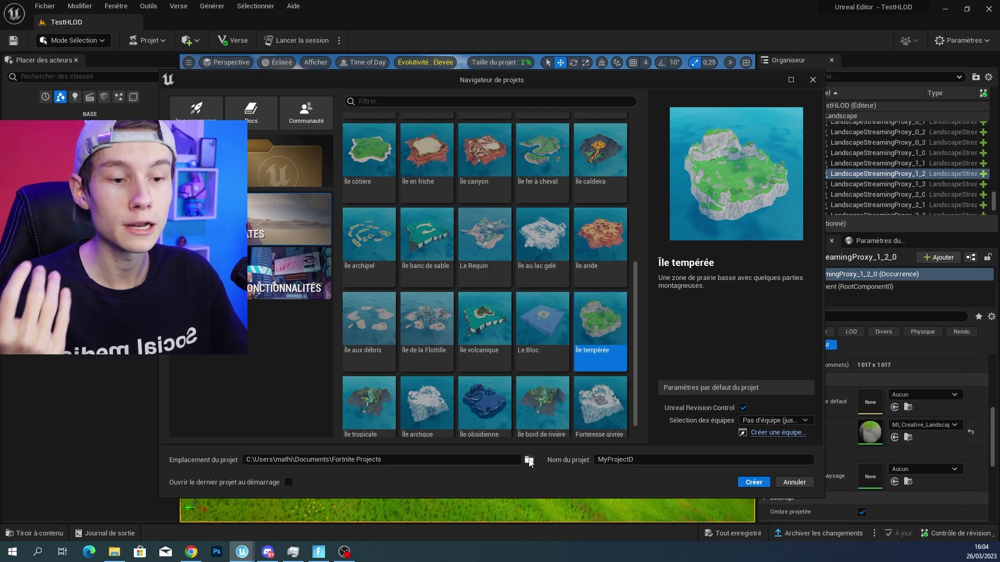
- Set the project folder to H:\Jeux et logiciel\map\, name it tuto2 and create it
click(530, 460)
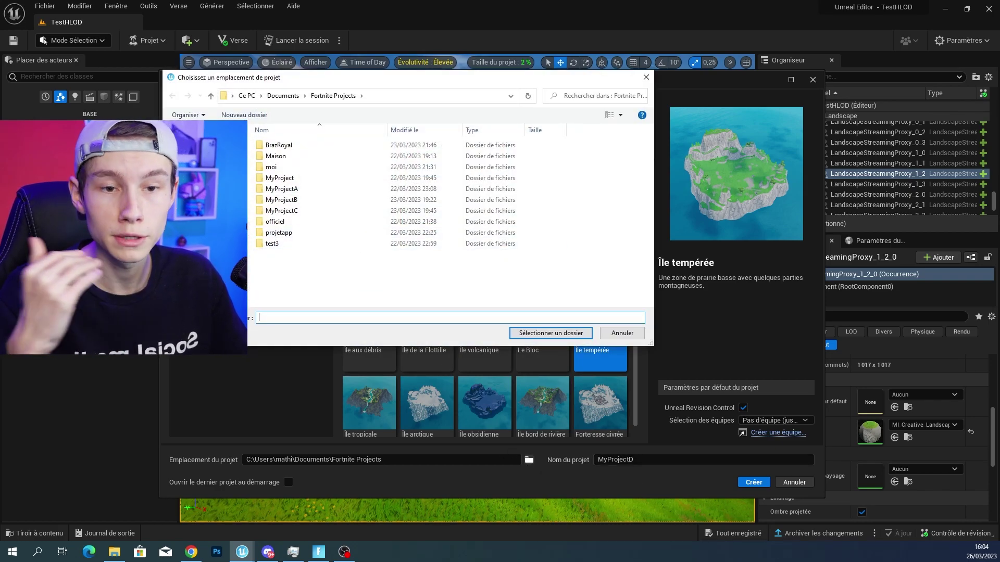
key(ctrl+v)
key(Return)
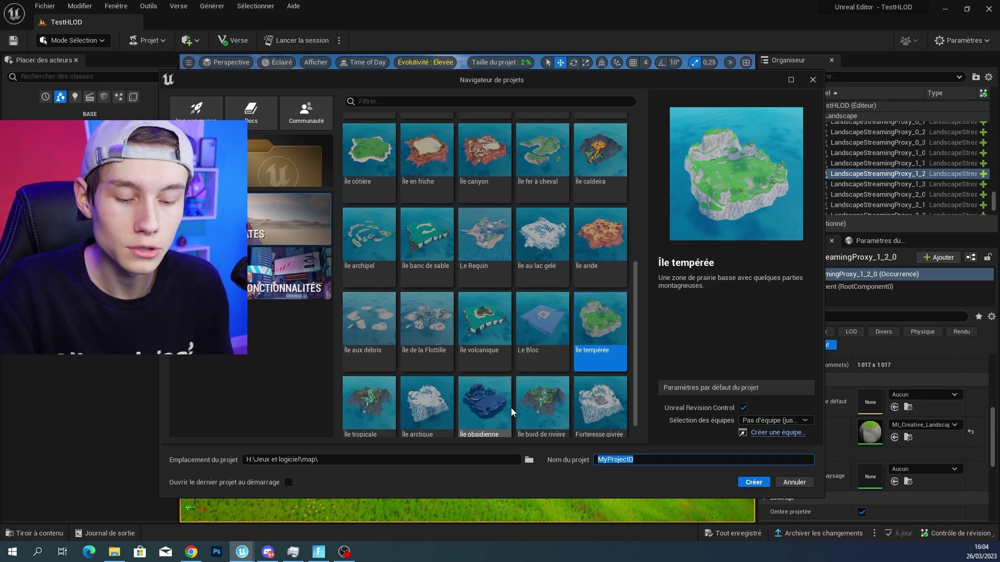
text(tuto2)
click(748, 481)
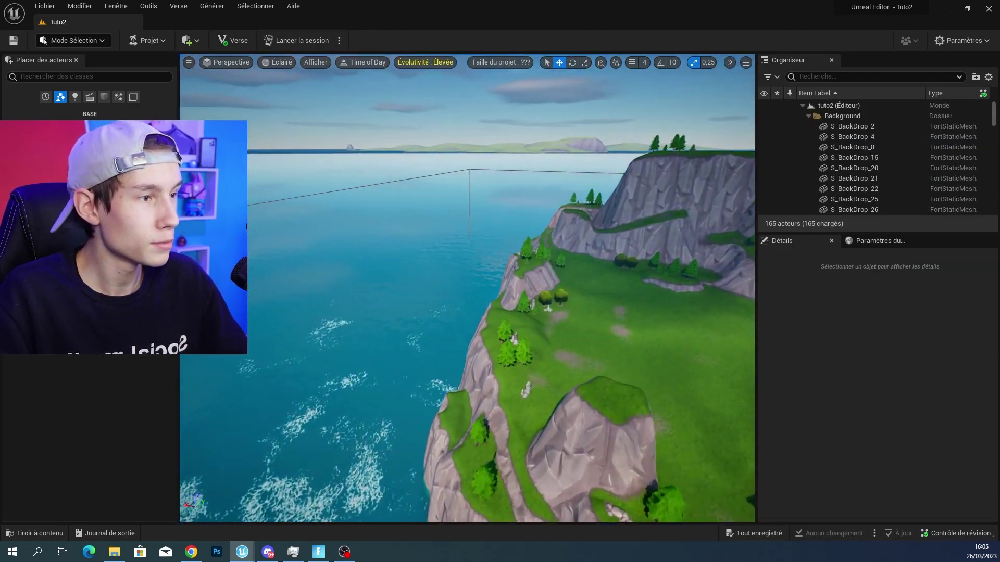
- Fly the camera over the temperate island's grassy plateau and zoom in on the grass
mouse_move(467, 288)
right_down()
mouse_move(500, 302)
mouse_move(516, 291)
mouse_move(509, 256)
right_up()
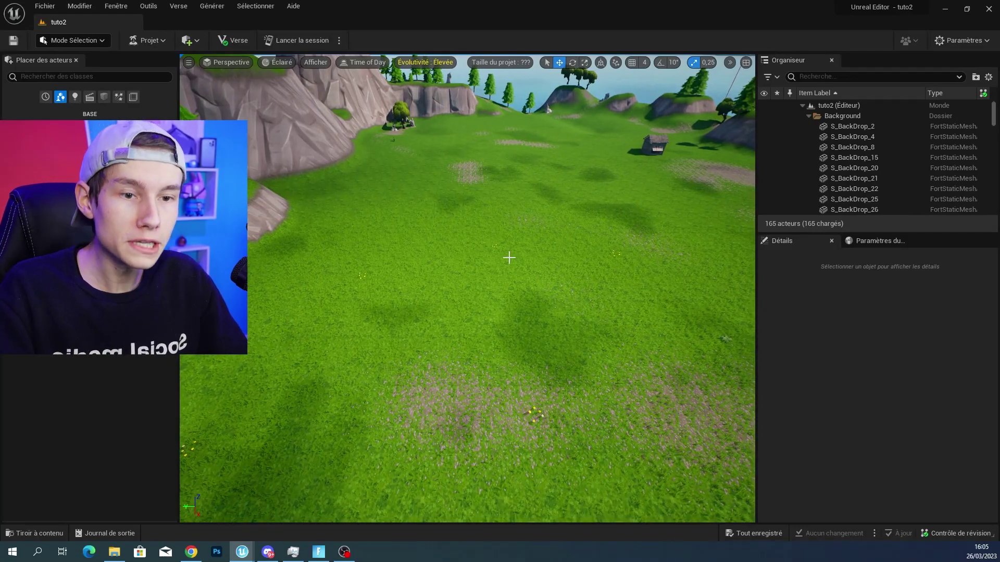
scroll(509, 256, up, 5)
scroll(467, 288, down, 5)
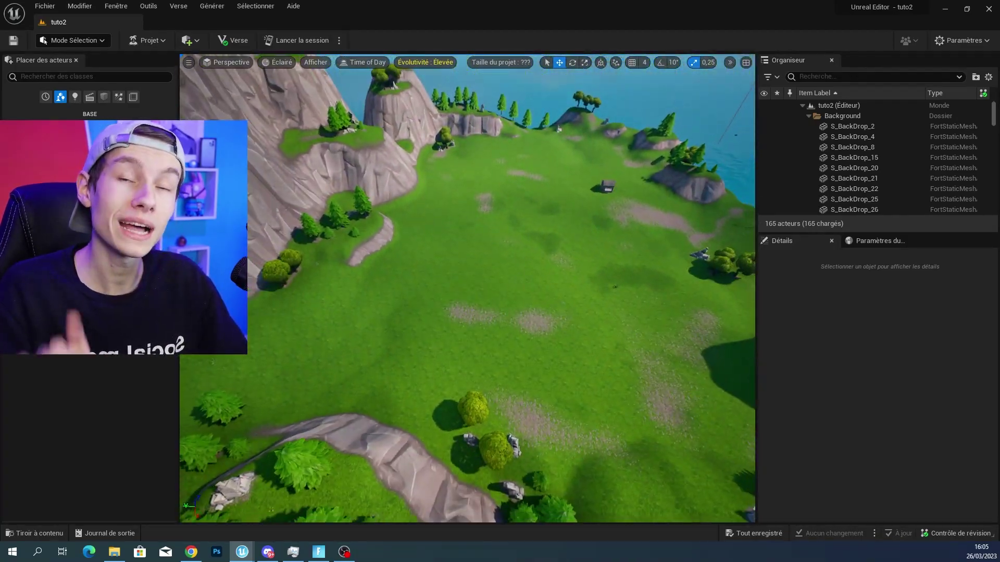
right_drag(467, 288, 464, 286)
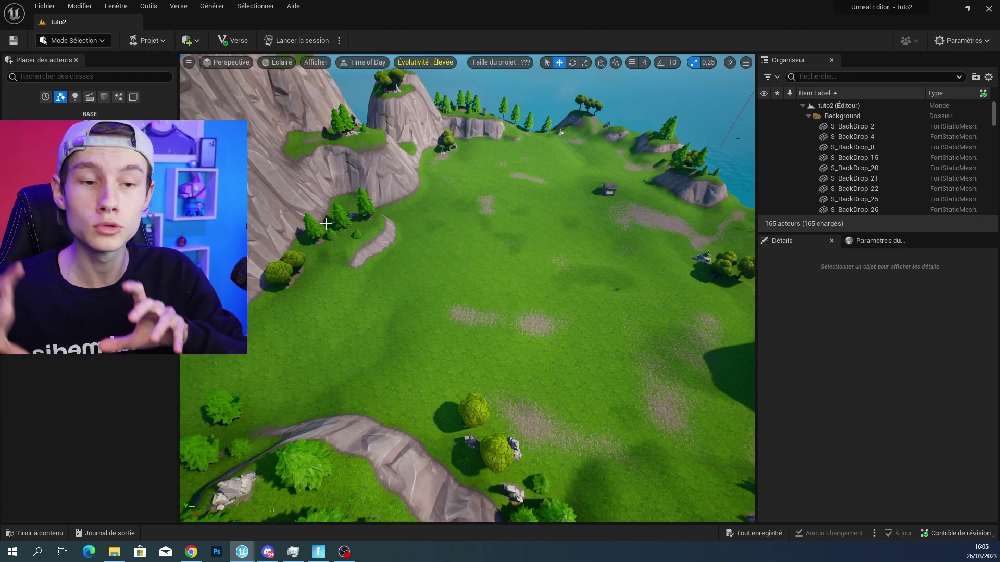
scroll(326, 224, up, 5)
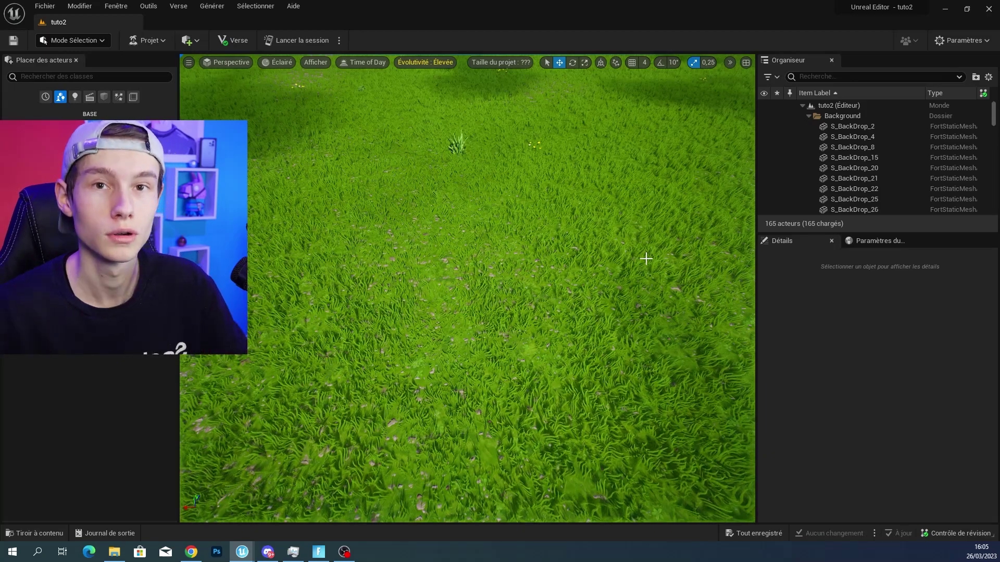
scroll(645, 259, down, 5)
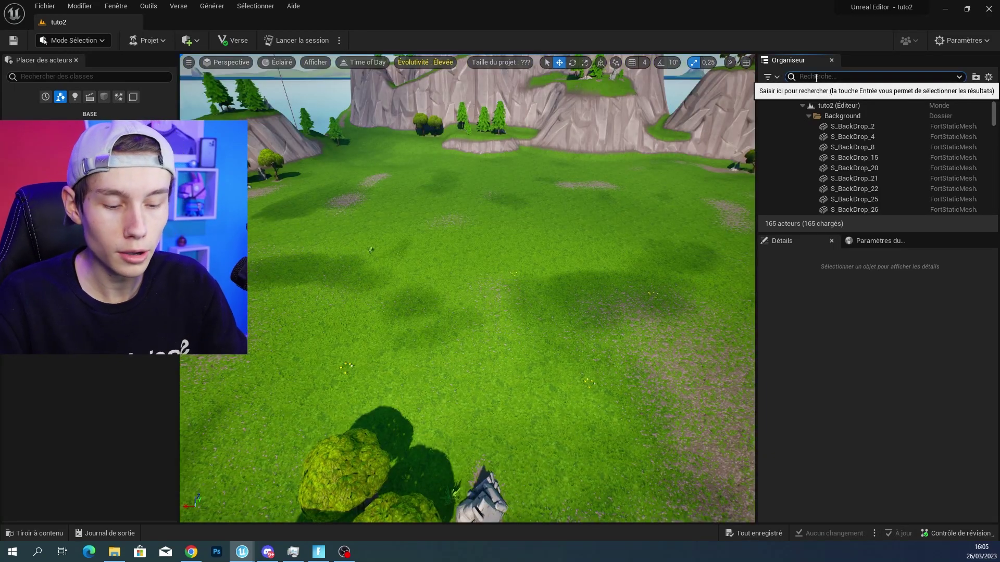
- Filter the Outliner by 'land', select Landscape3 and copy its M_Athena_Terrain_DefaultBiome_02 material
text(land)
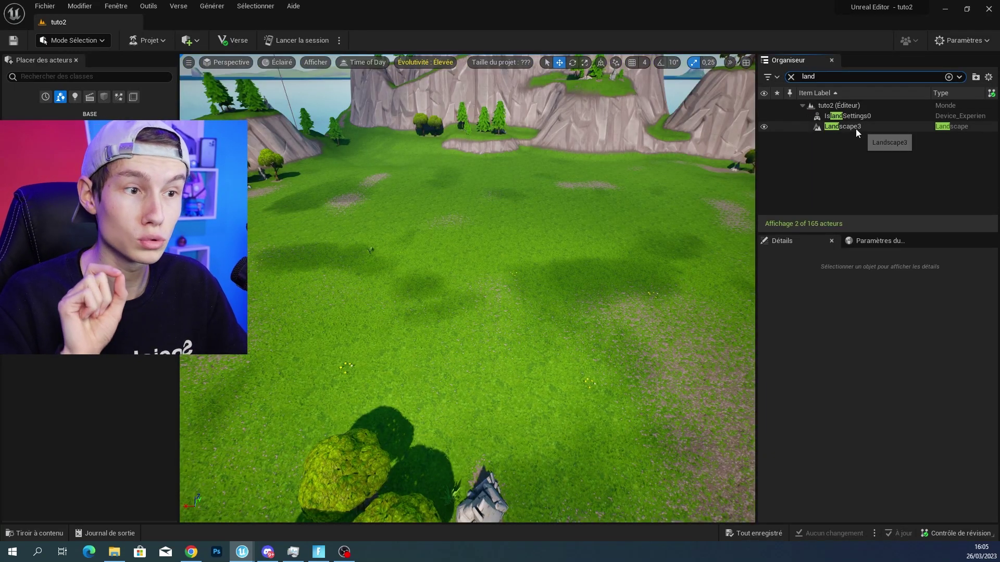
click(854, 127)
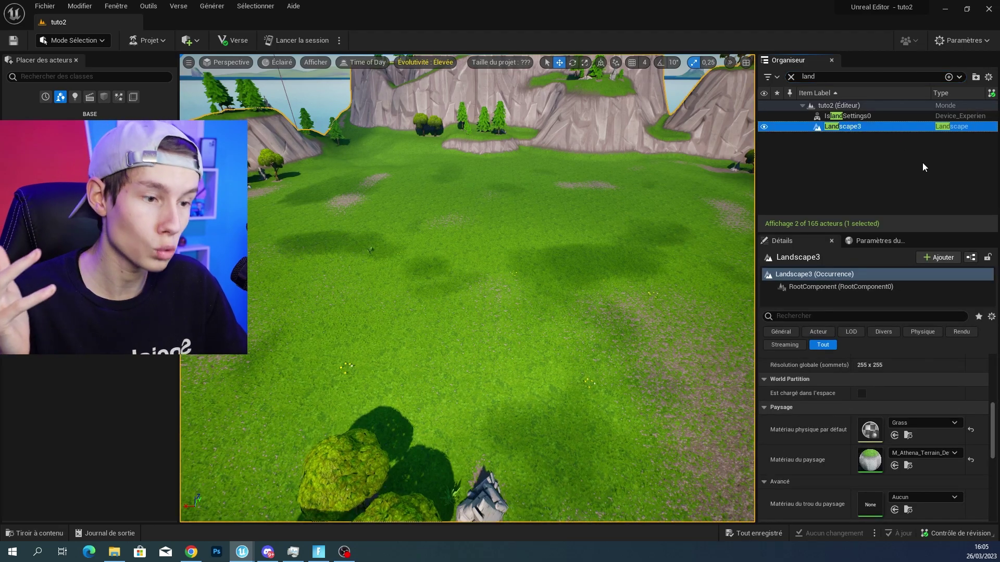
scroll(876, 390, down, 2)
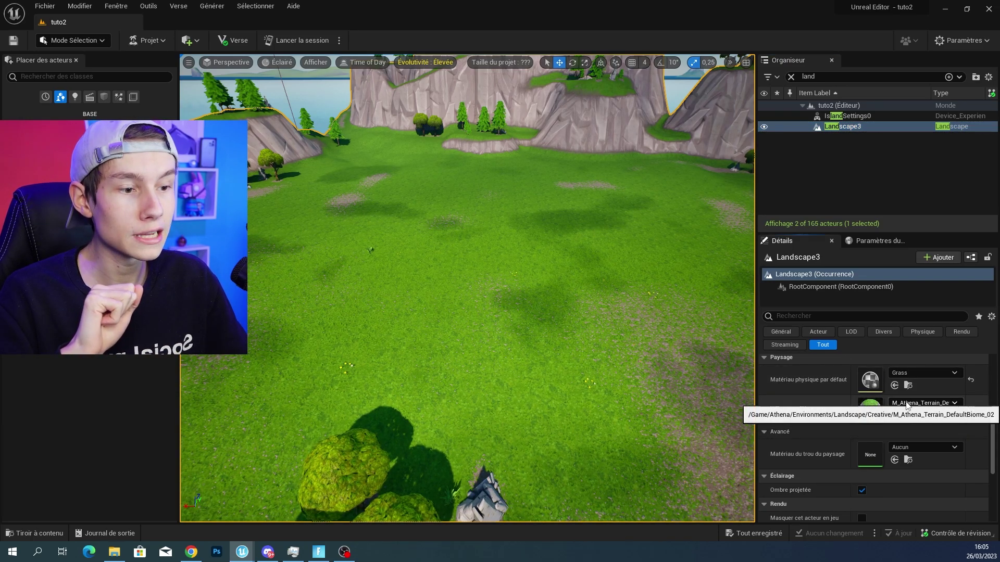
right_click(905, 404)
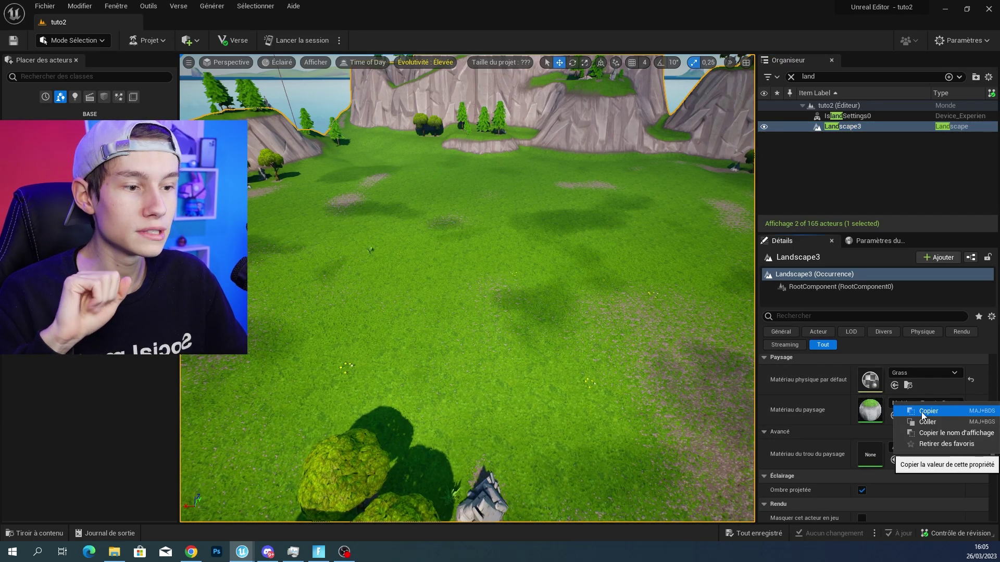
click(922, 415)
right_click(906, 404)
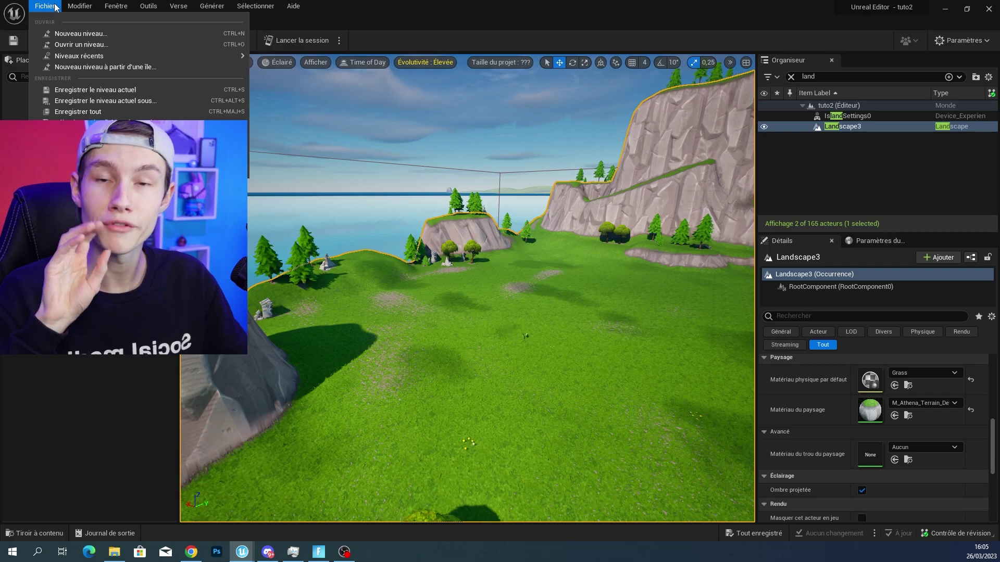
- Reopen the TestHLOD project from the project browser in place of tuto2
click(78, 111)
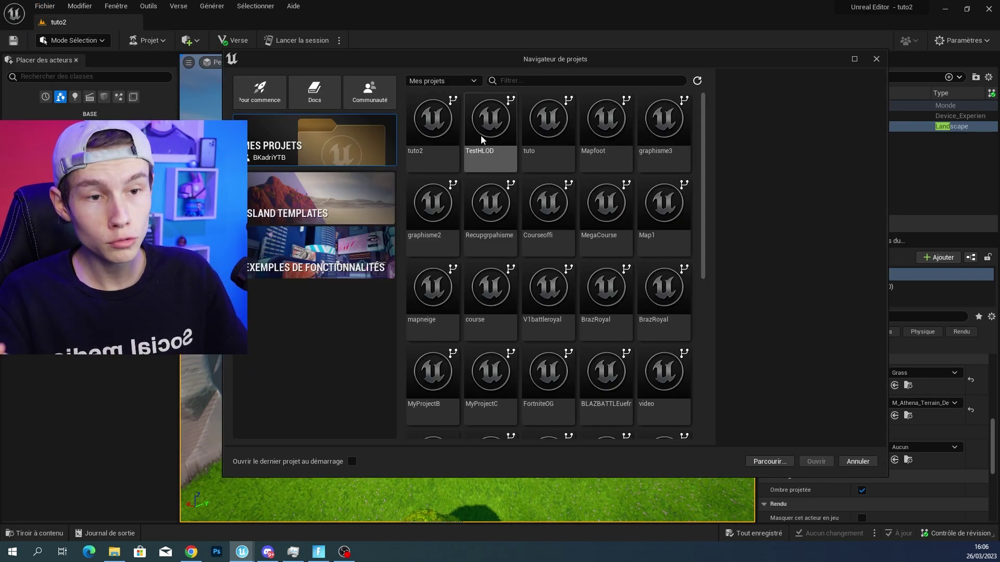
click(481, 139)
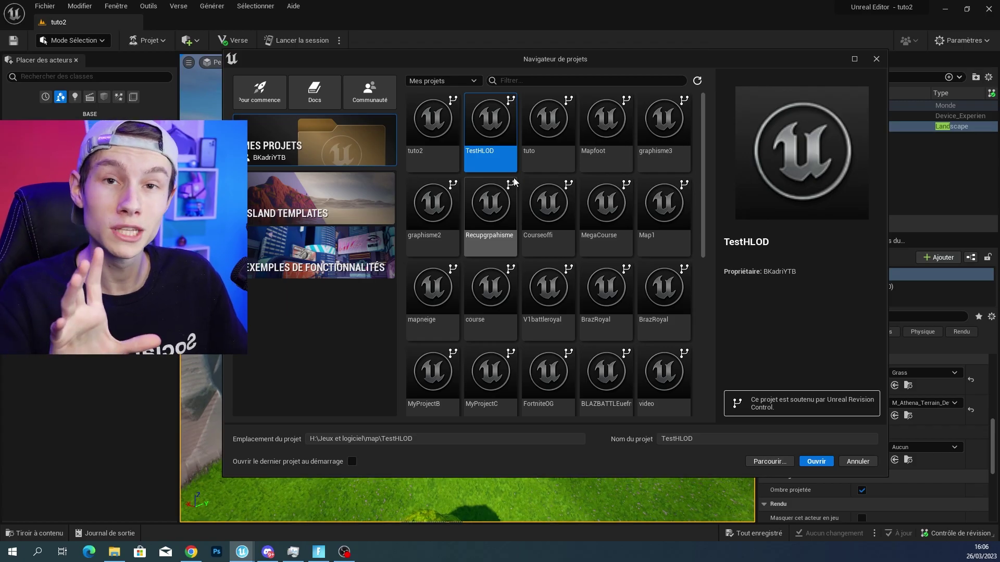
click(816, 461)
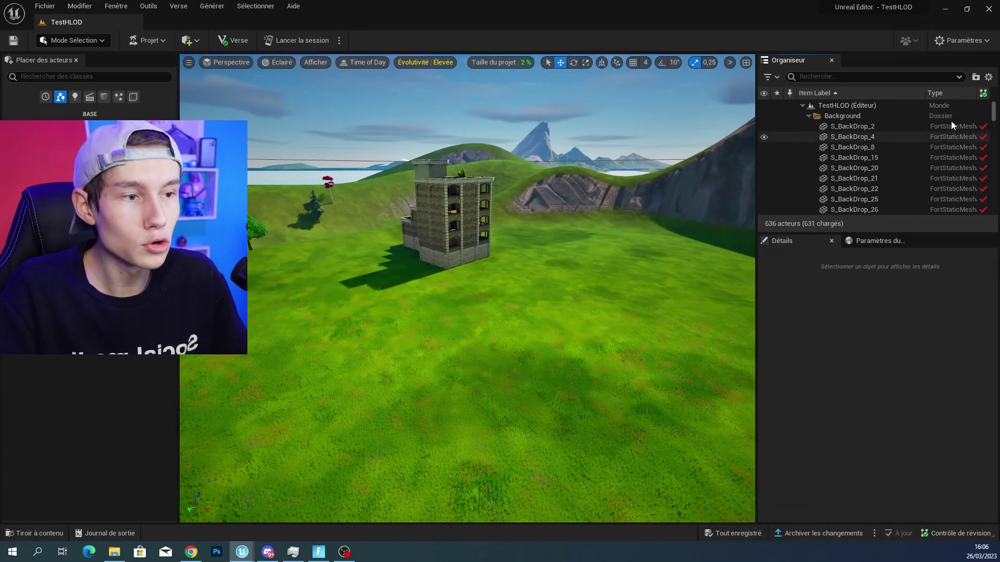
scroll(996, 112, down, 10)
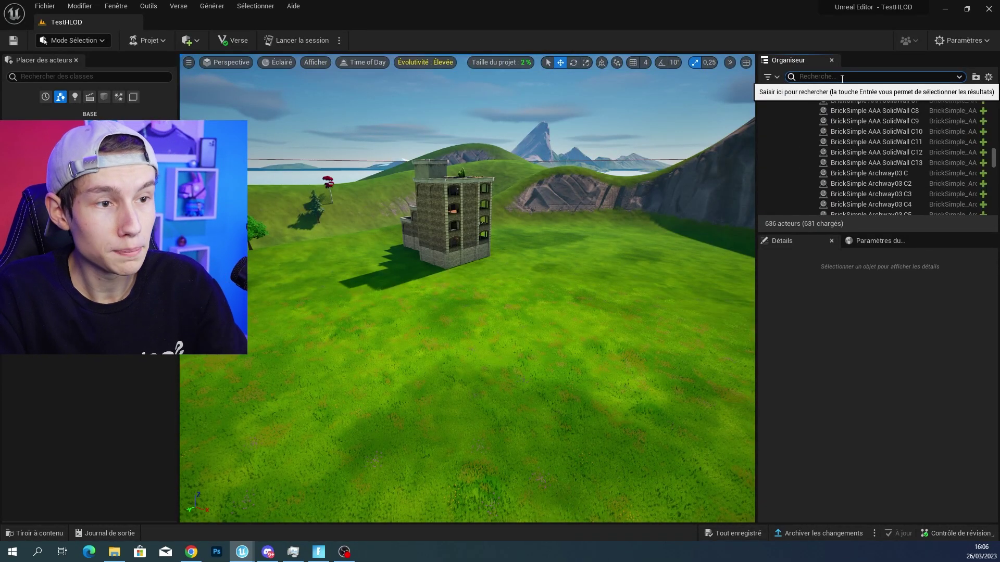
- Select all 16 LandscapeStreamingProxy actors via a 'land' search and paste the Athena terrain material
click(842, 77)
text(land)
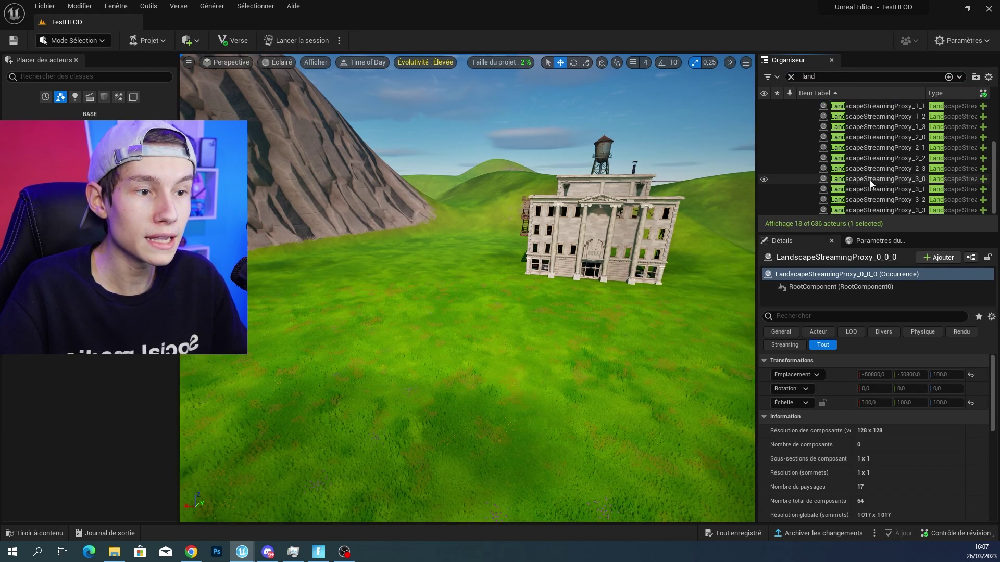
shift+click(870, 210)
key(f)
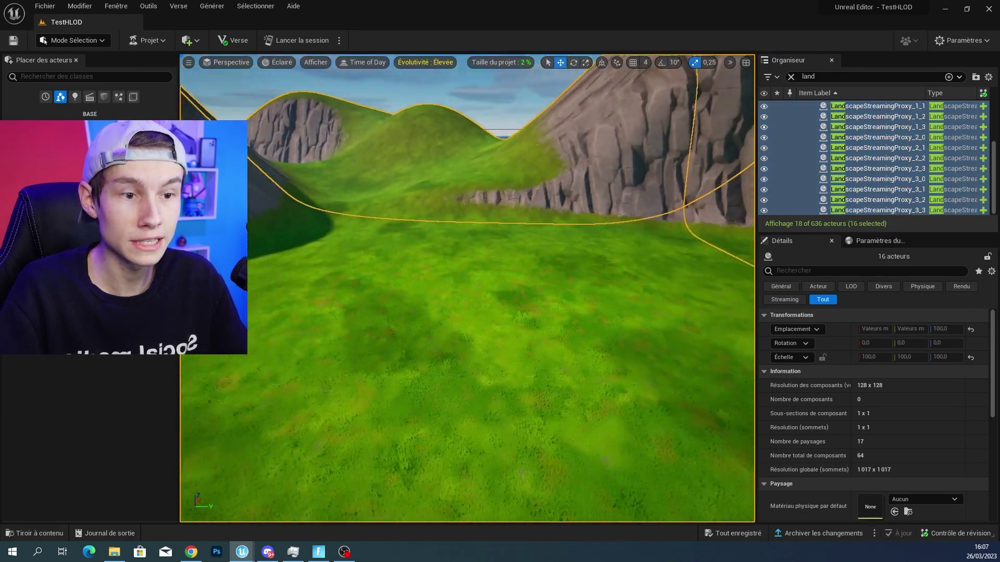
scroll(515, 210, down, 3)
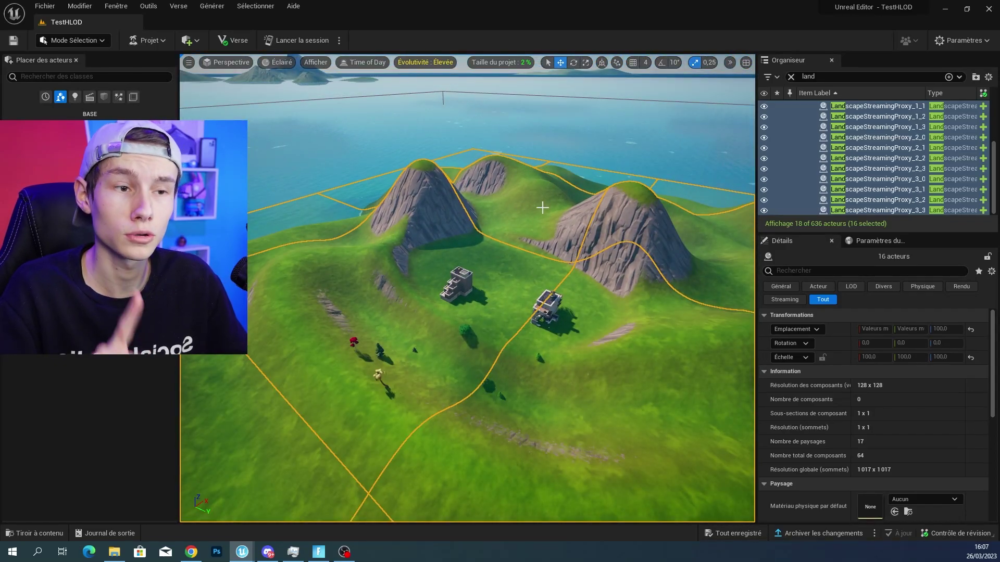
scroll(925, 456, down, 3)
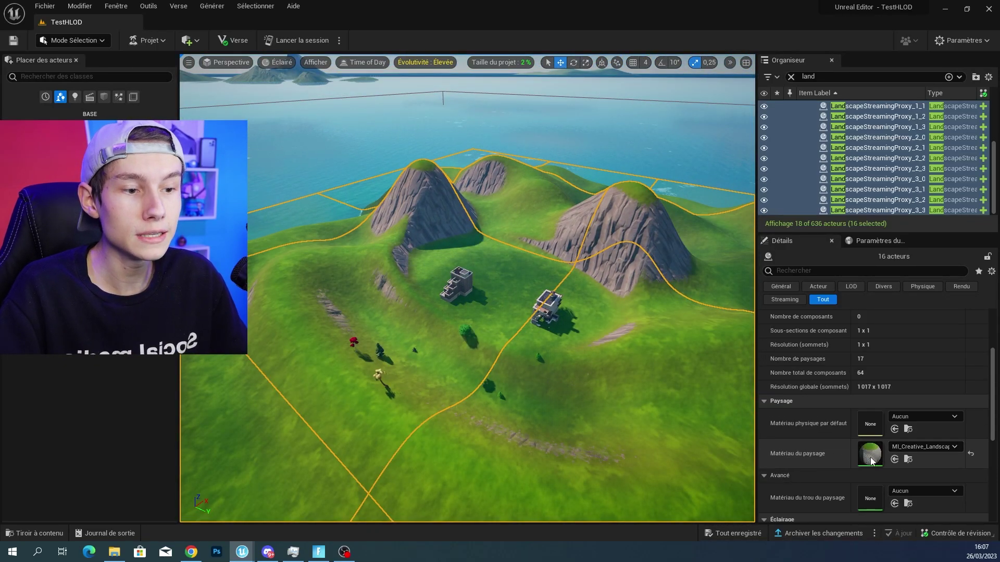
right_click(894, 452)
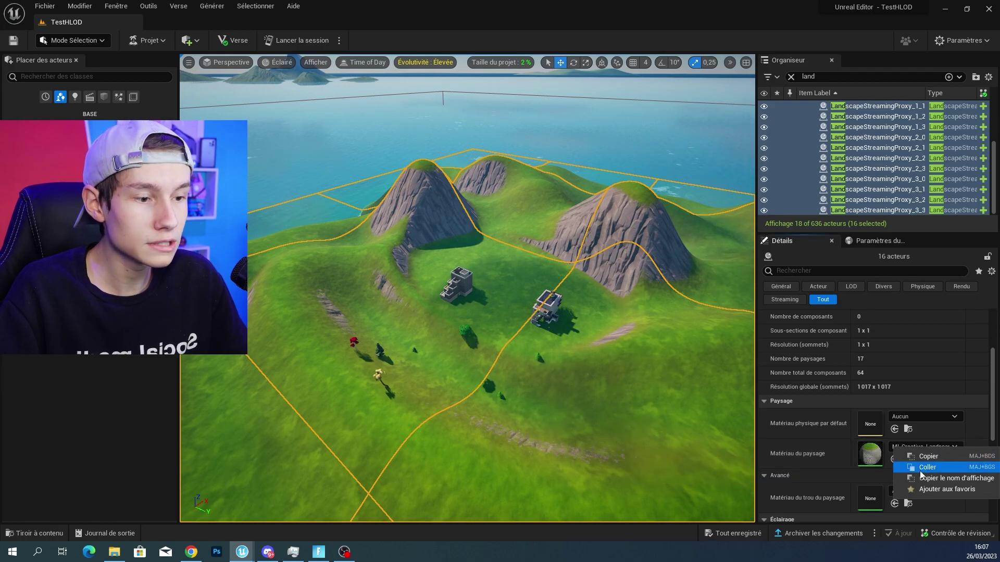
click(921, 469)
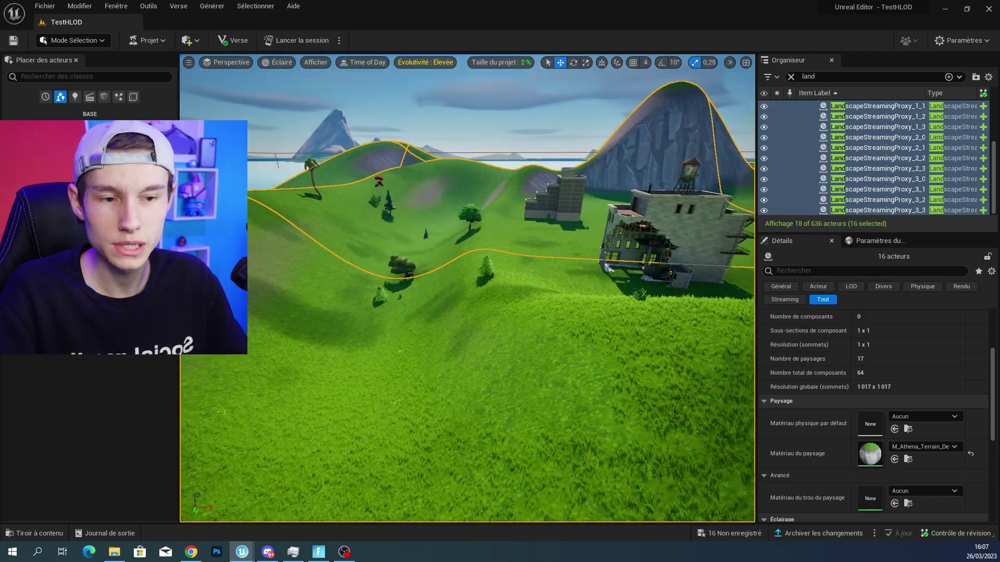
- Fly the view down into the grass field
right_drag(508, 350, 508, 350)
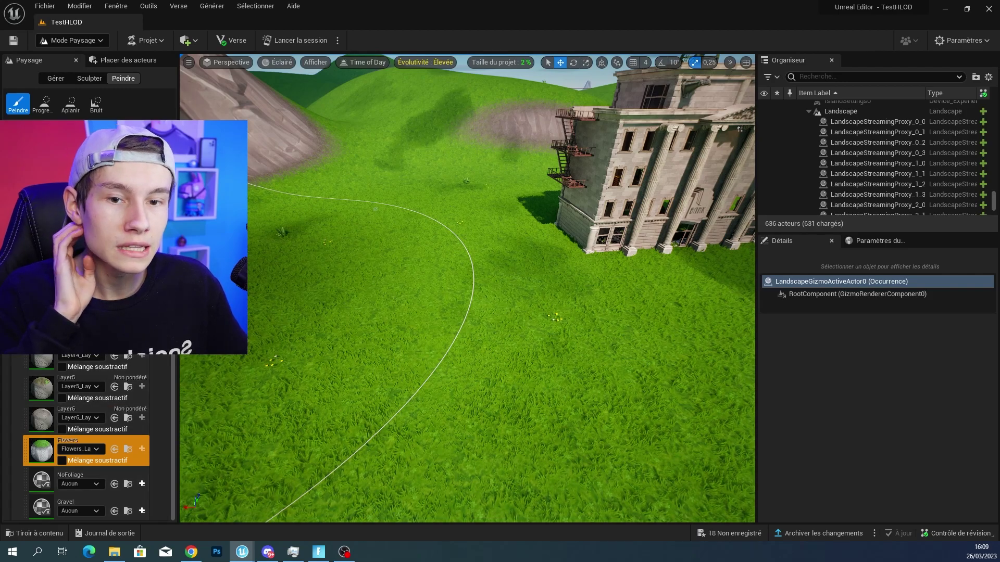
- Create and save a weight-blended NoFoliage_LayerInfo for the NoFoliage layer
click(63, 465)
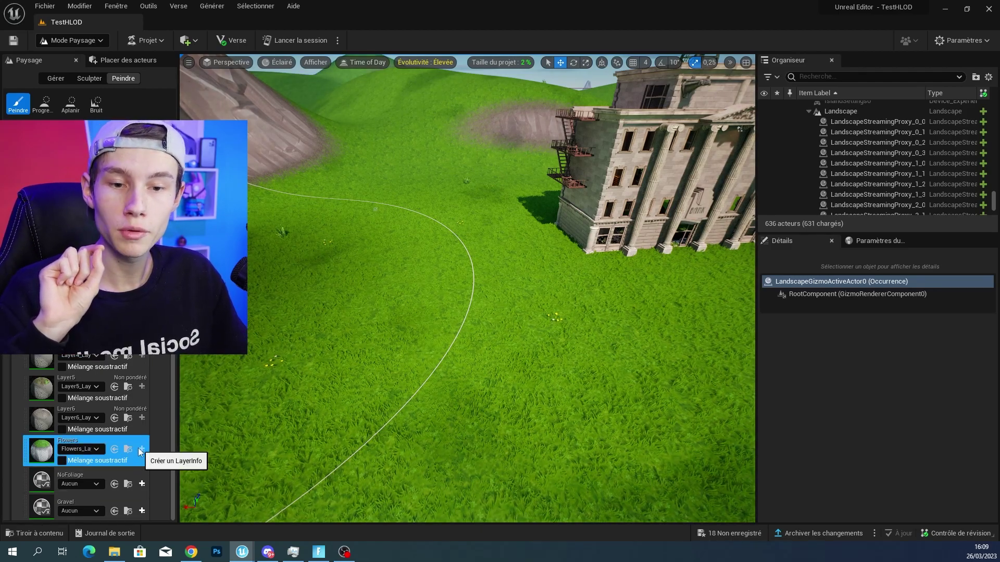
click(141, 484)
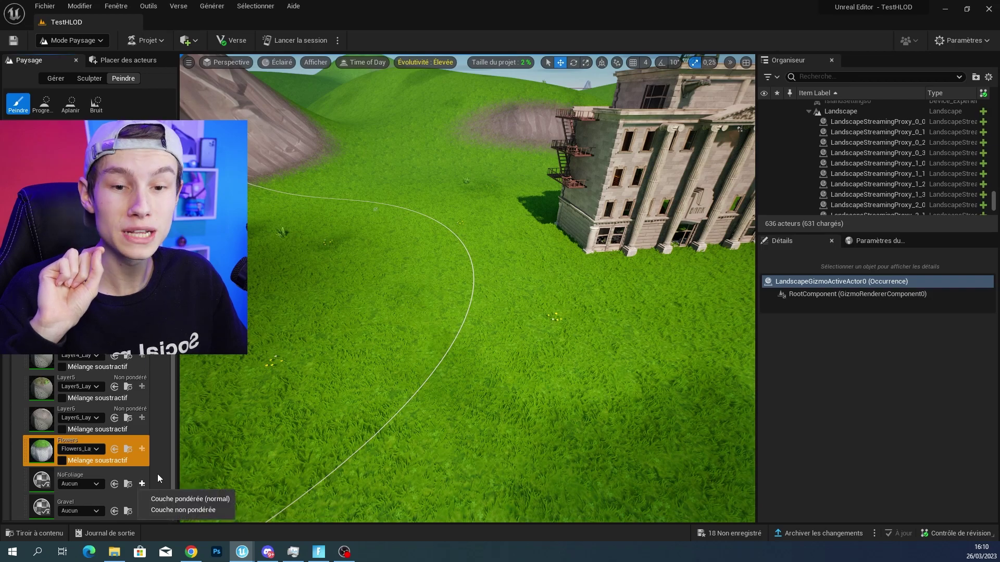
click(184, 500)
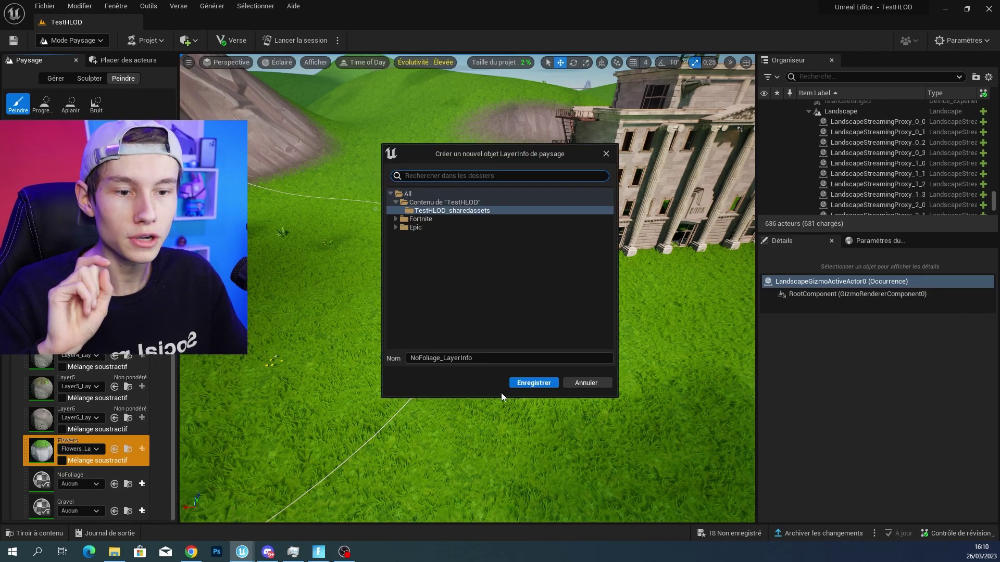
click(529, 385)
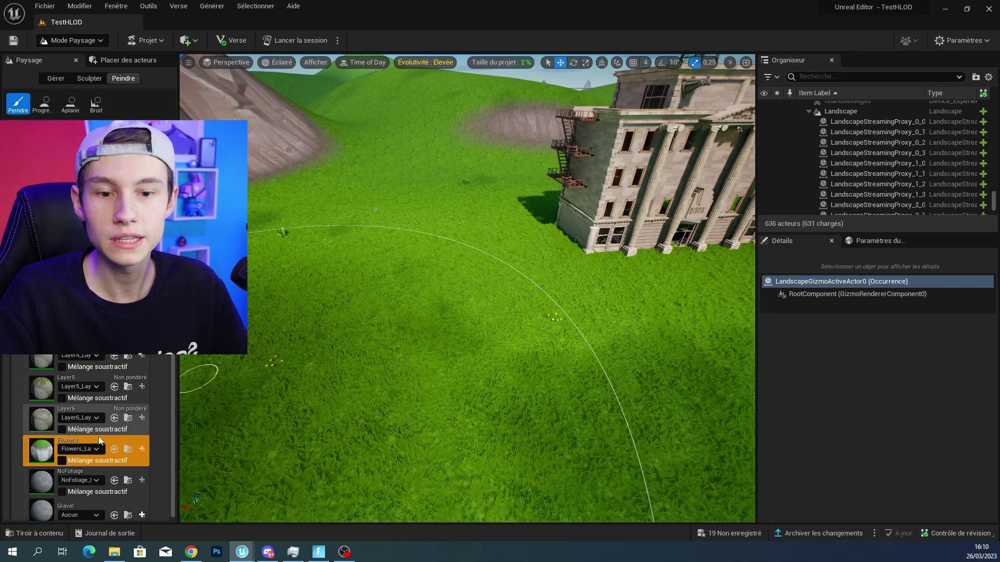
- Create a weight-blended Gravel_LayerInfo and save it into a new folder
click(107, 463)
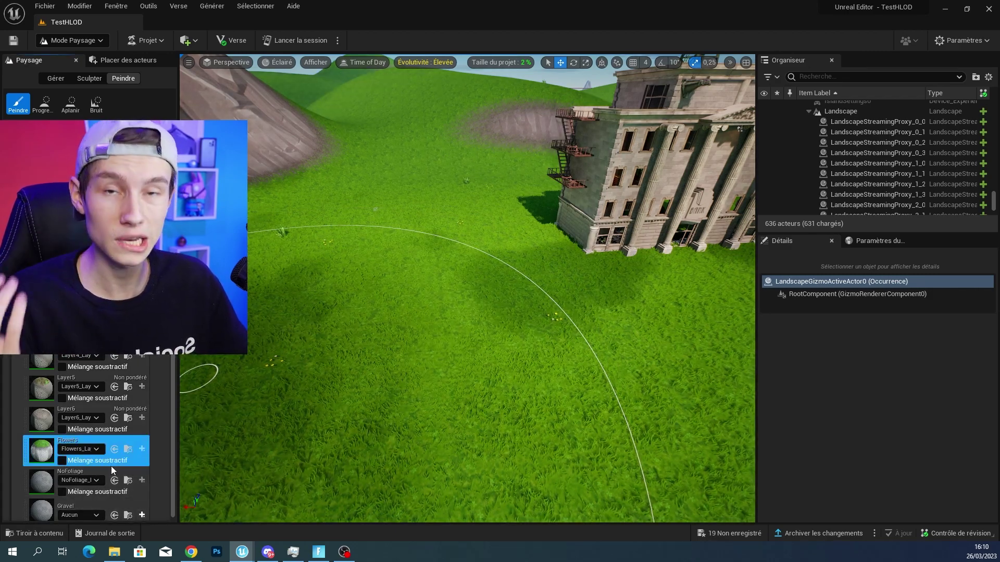
click(141, 515)
click(190, 488)
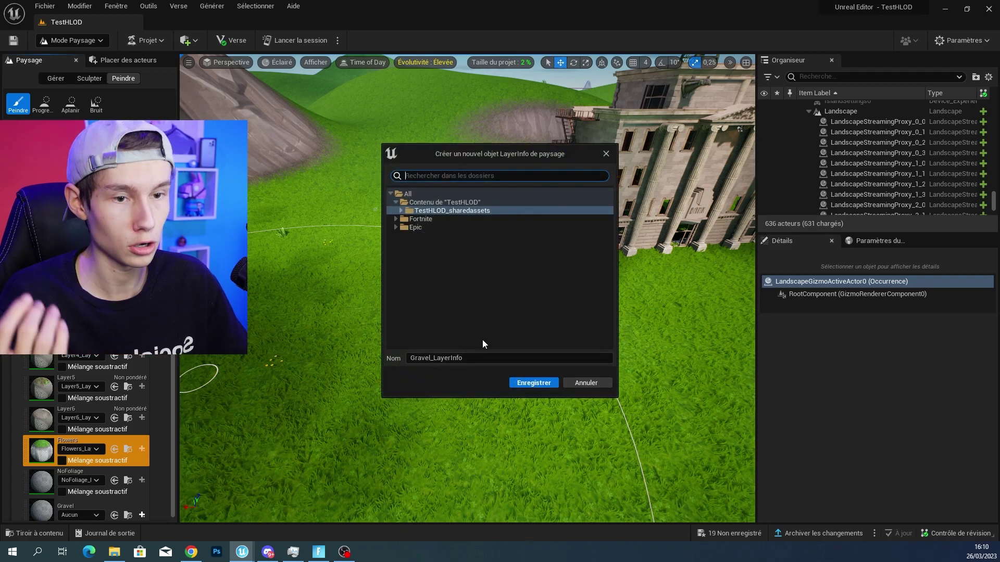
click(528, 385)
click(603, 301)
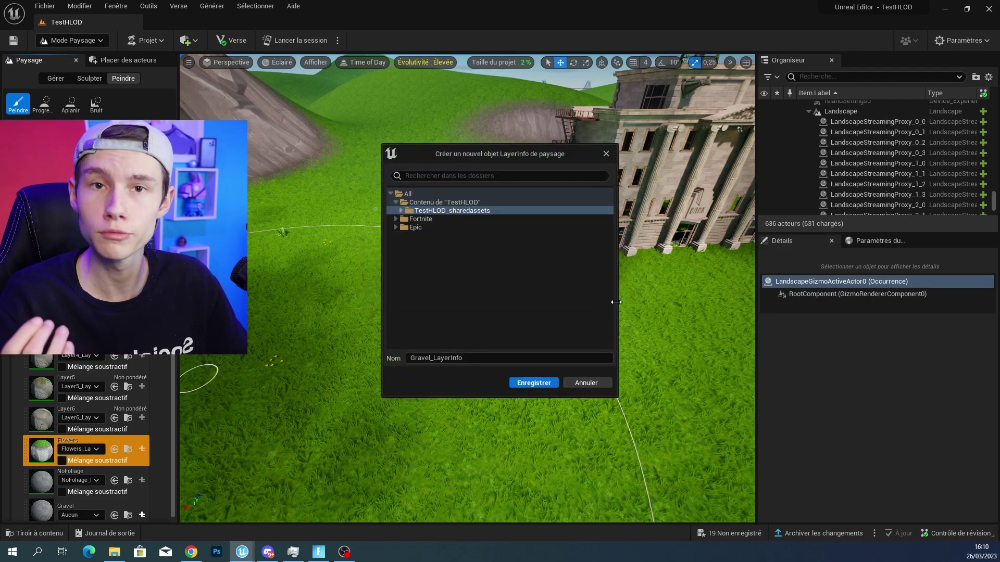
right_click(533, 295)
click(560, 298)
click(527, 384)
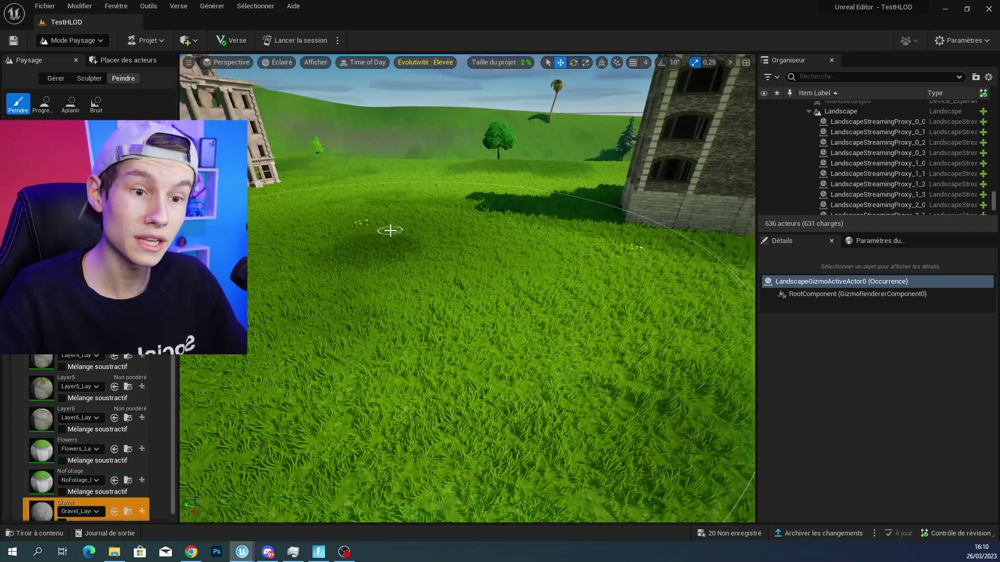
- Paint gravel across a patch of grass, then pick another paint layer
drag(389, 230, 389, 292)
scroll(374, 186, down, 8)
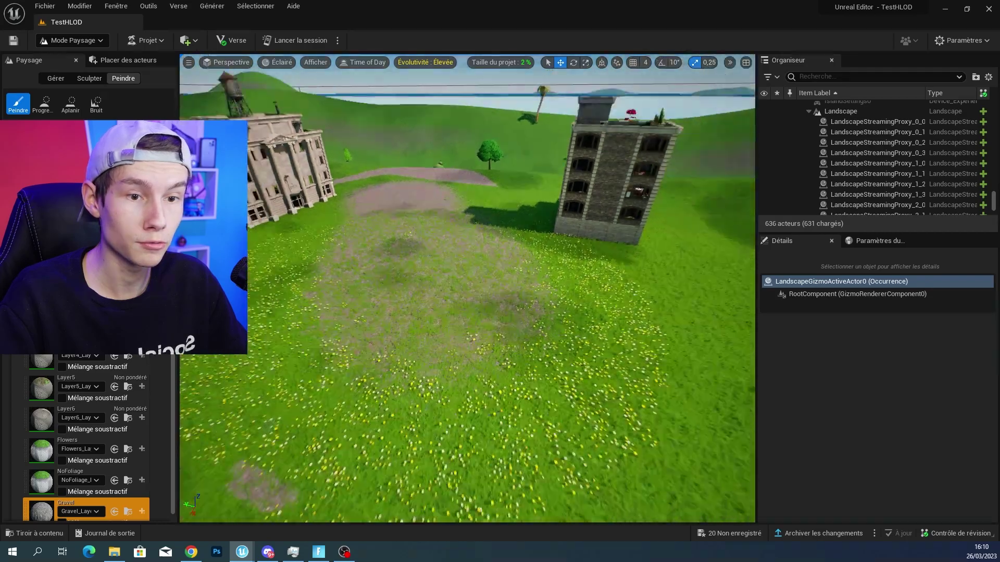
scroll(397, 261, down, 5)
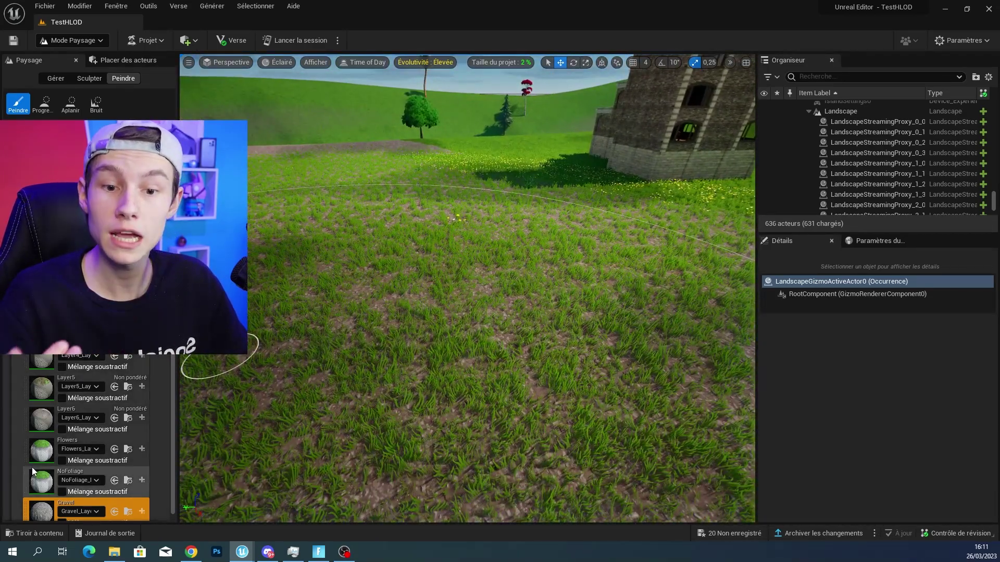
click(104, 477)
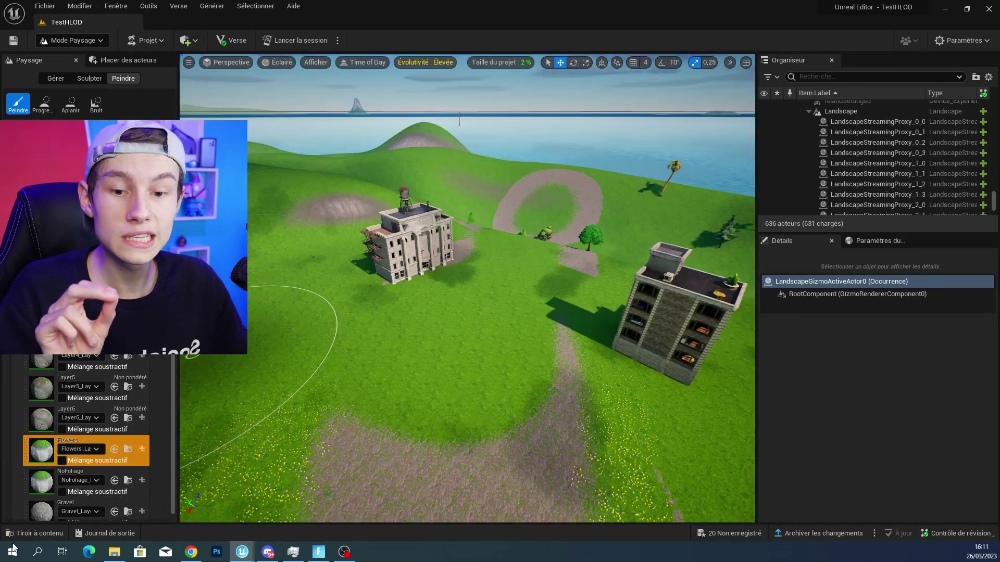
- Open the Content Drawer, search 'prop', enlarge the drawer, then search for tree assets
key(ctrl+space)
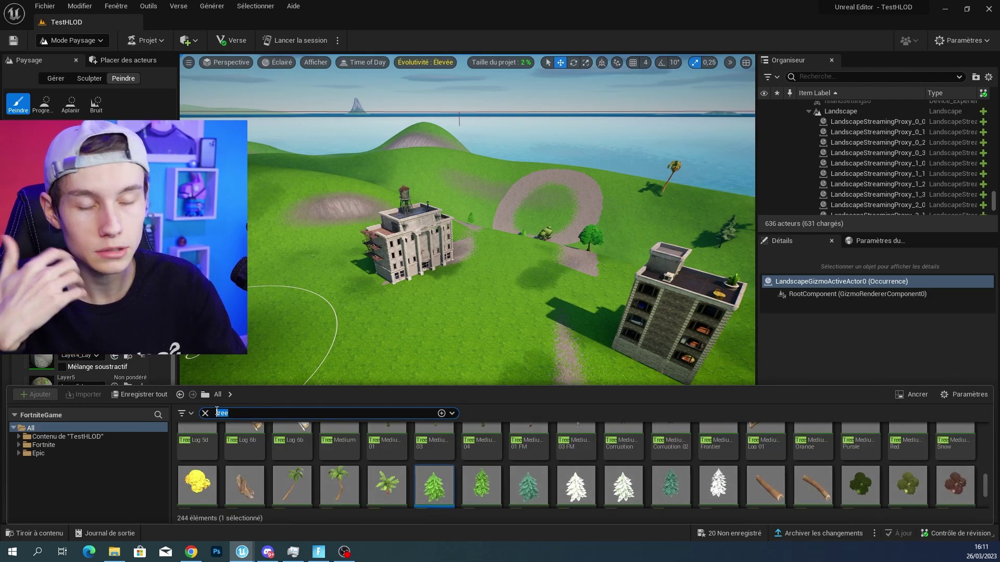
key(BackSpace)
text(prop)
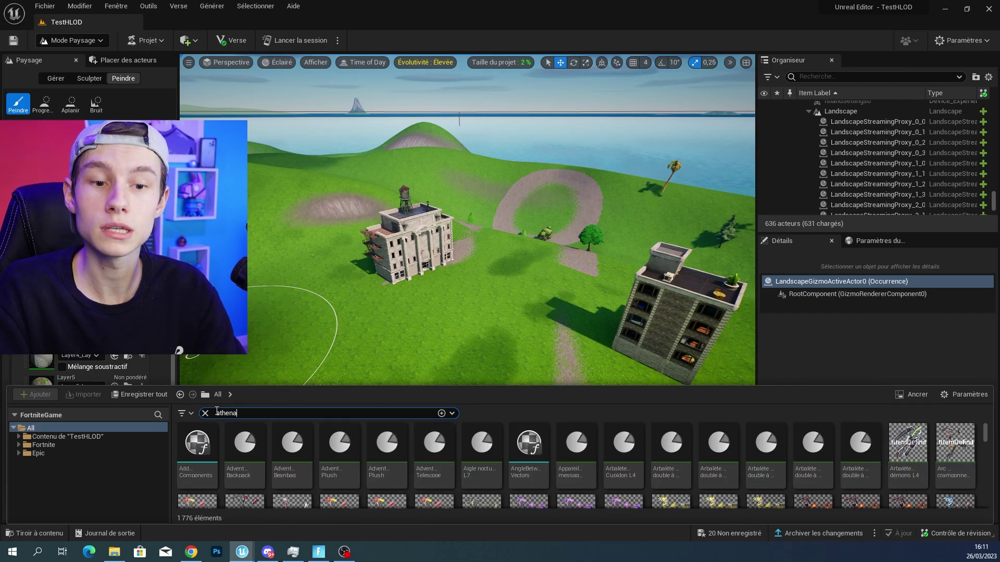
drag(919, 386, 919, 142)
scroll(919, 278, down, 5)
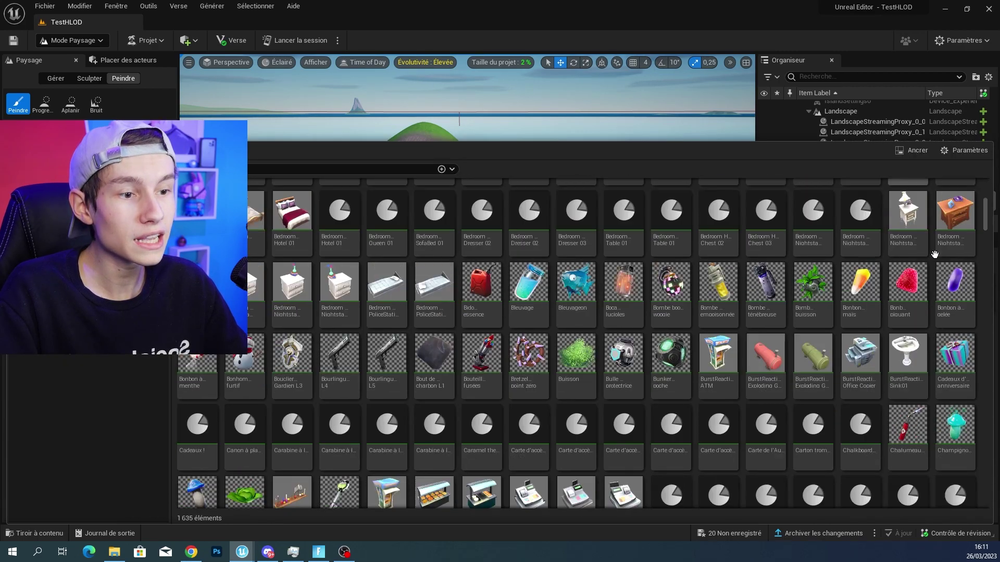
scroll(916, 282, down, 5)
scroll(906, 302, down, 5)
scroll(859, 339, down, 2)
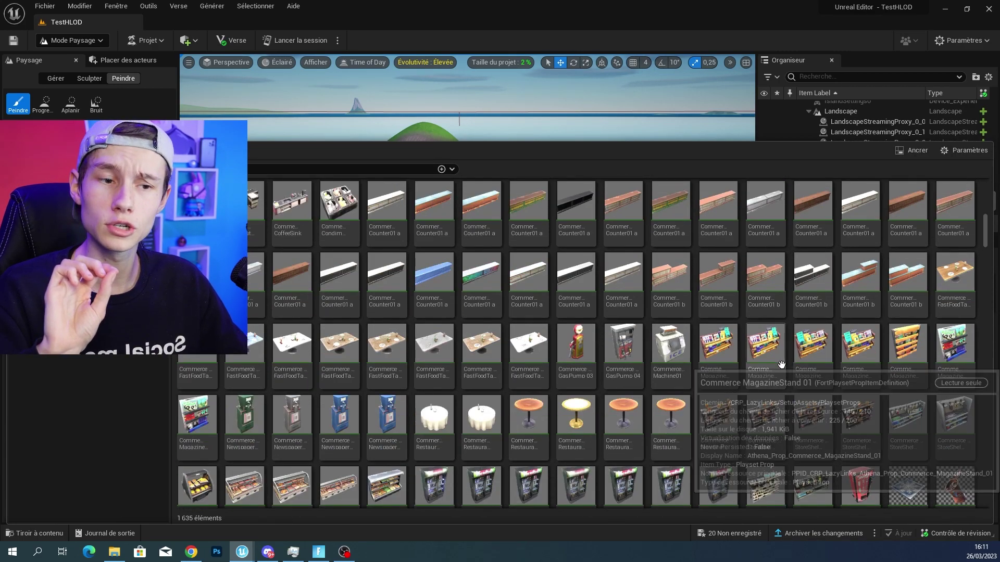
scroll(807, 359, down, 2)
scroll(760, 380, down, 1)
click(260, 166)
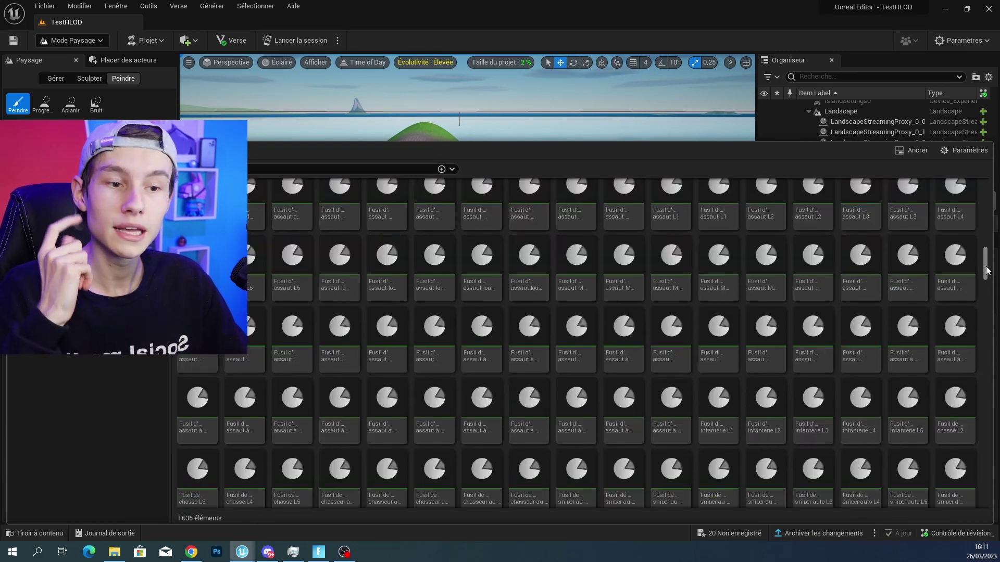
text(ree)
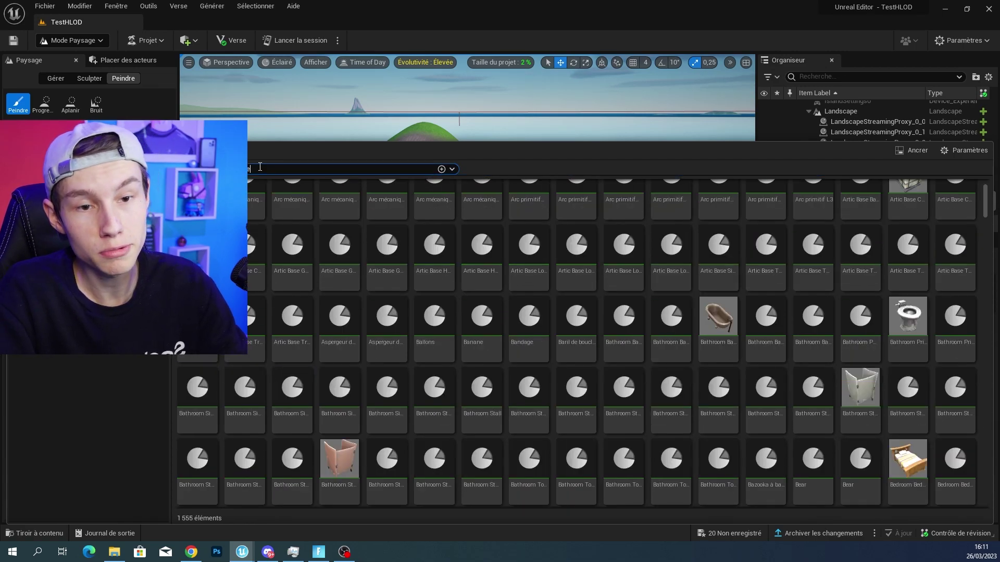